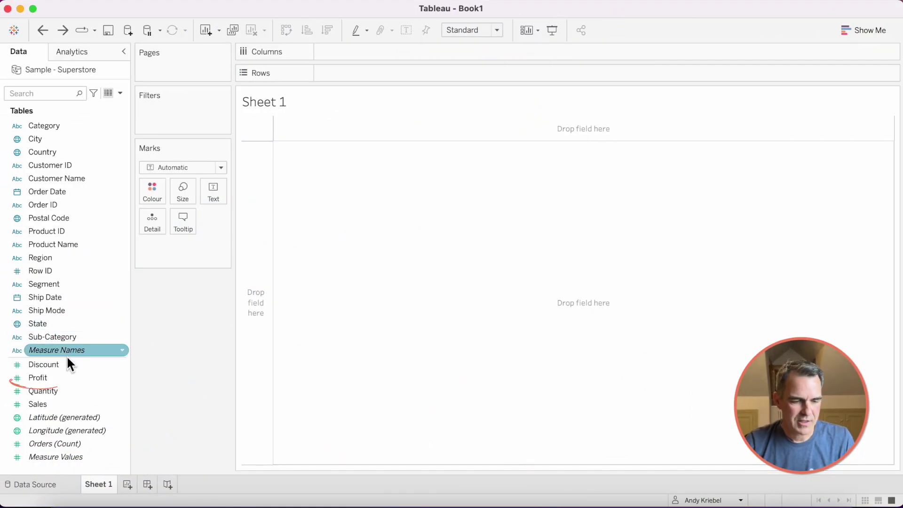
Step: Plot SUM(Profit) against SUM(Sales) with Sub-Category on Detail, then drag Order Date onto Filters
drag(64, 378, 342, 74)
drag(36, 403, 338, 46)
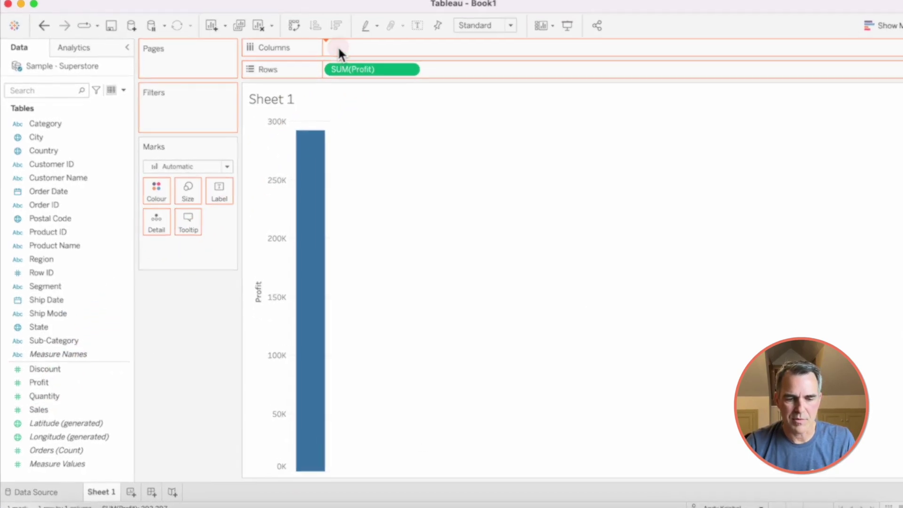
drag(51, 341, 64, 331)
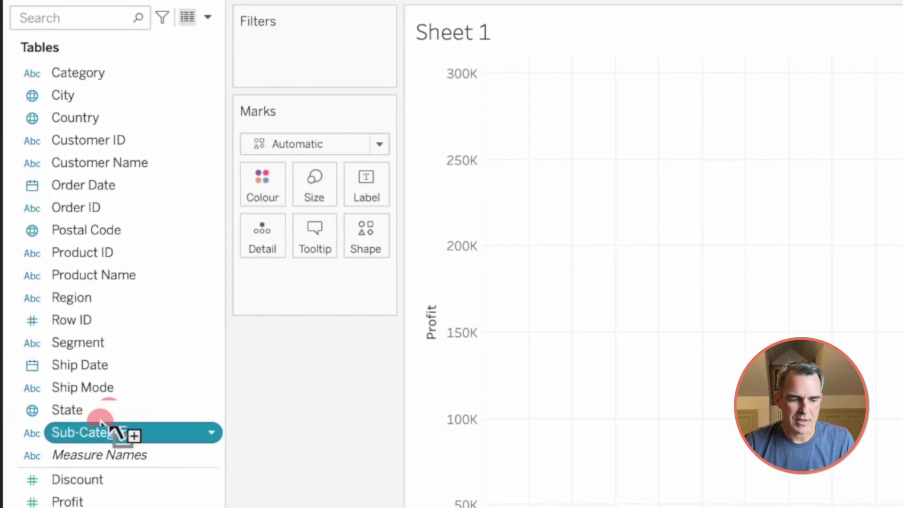
drag(100, 422, 262, 249)
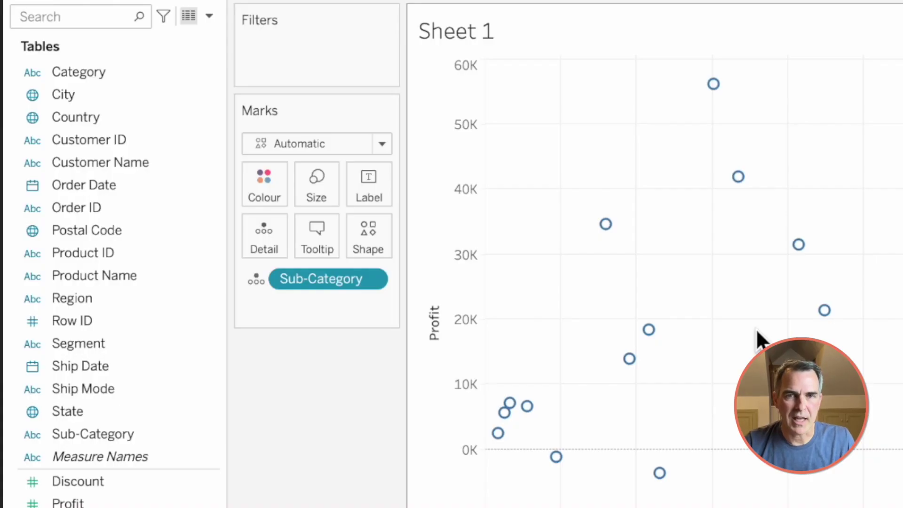
drag(114, 185, 321, 71)
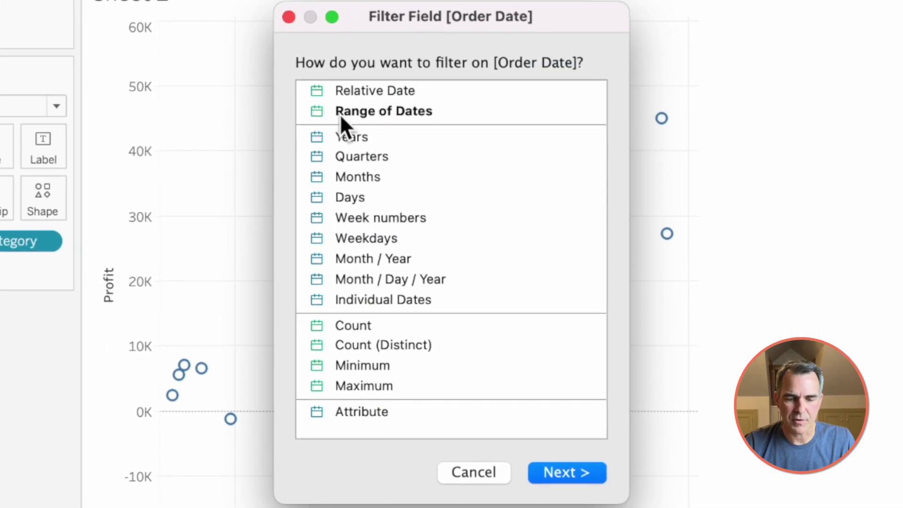
Step: Filter Order Date to the years 2021 and 2022 and add YEAR(Order Date) to Detail
click(345, 137)
click(562, 474)
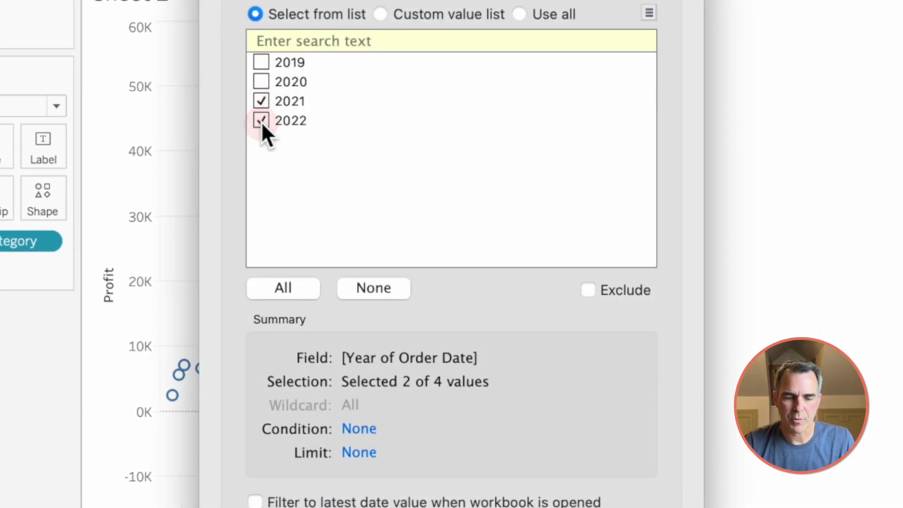
click(638, 437)
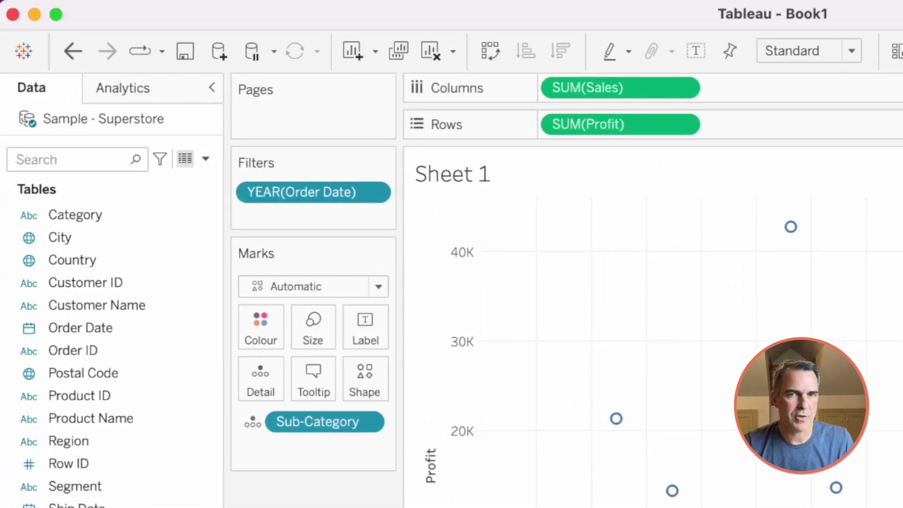
drag(76, 329, 262, 381)
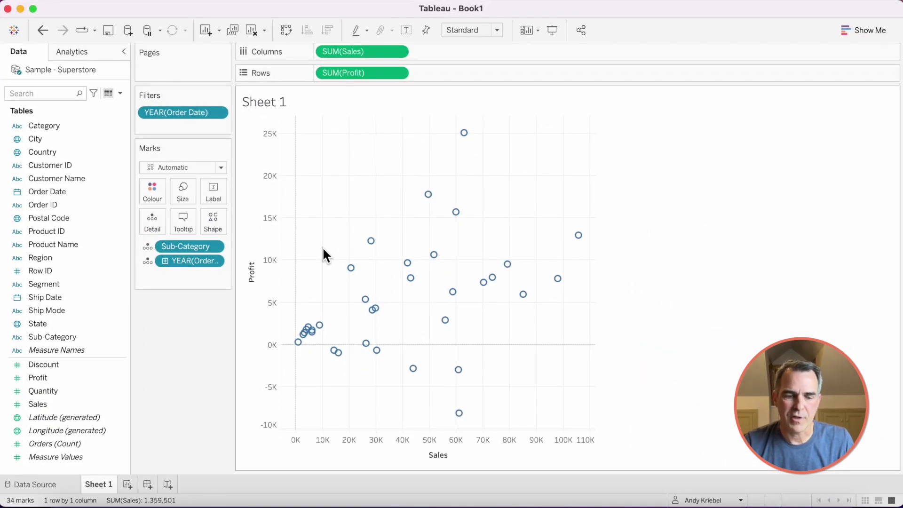
Step: Switch the mark type to Line and put YEAR(Order Date) on Path
click(167, 167)
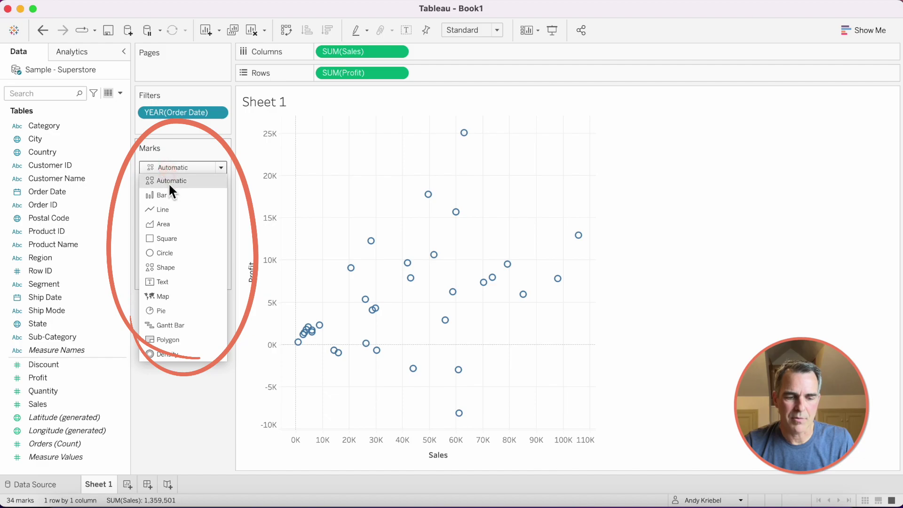
click(163, 209)
drag(178, 263, 228, 222)
Step: Size the lines by YEAR(Order Date) so they taper into tadpoles
mouse_move(425, 197)
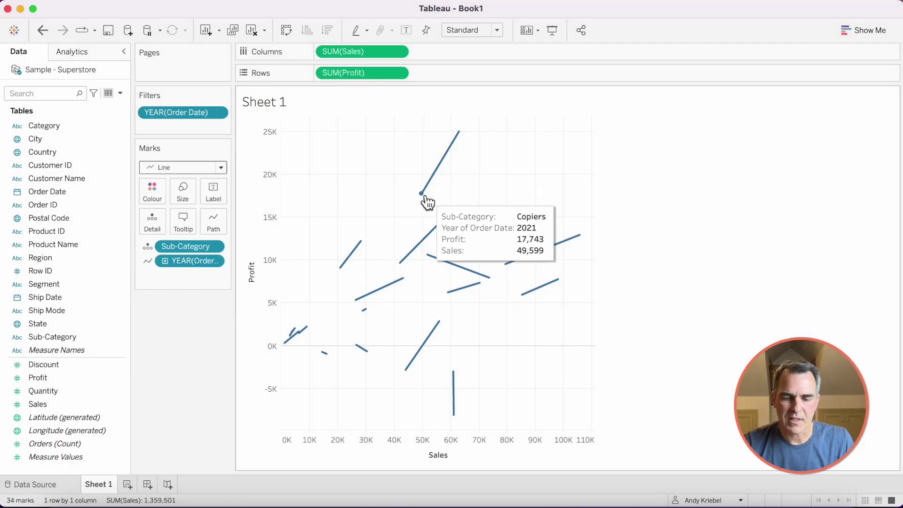
mouse_move(457, 139)
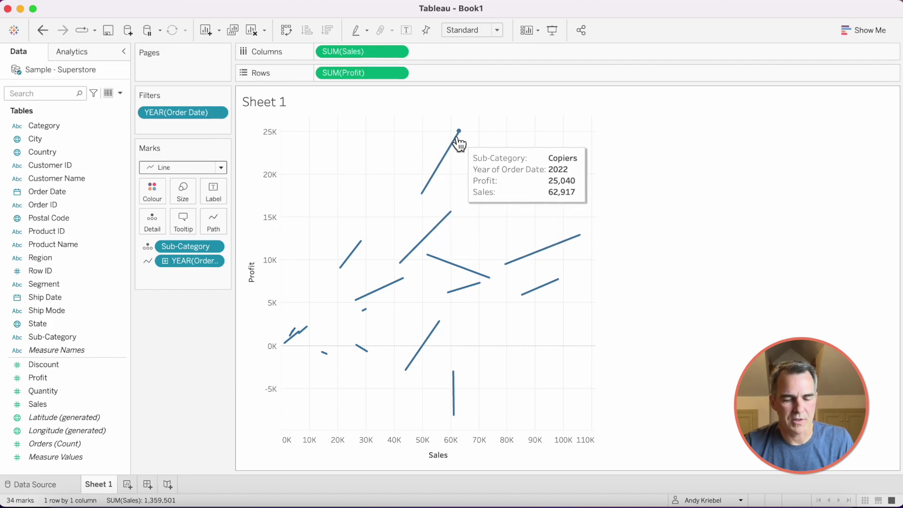
mouse_move(454, 416)
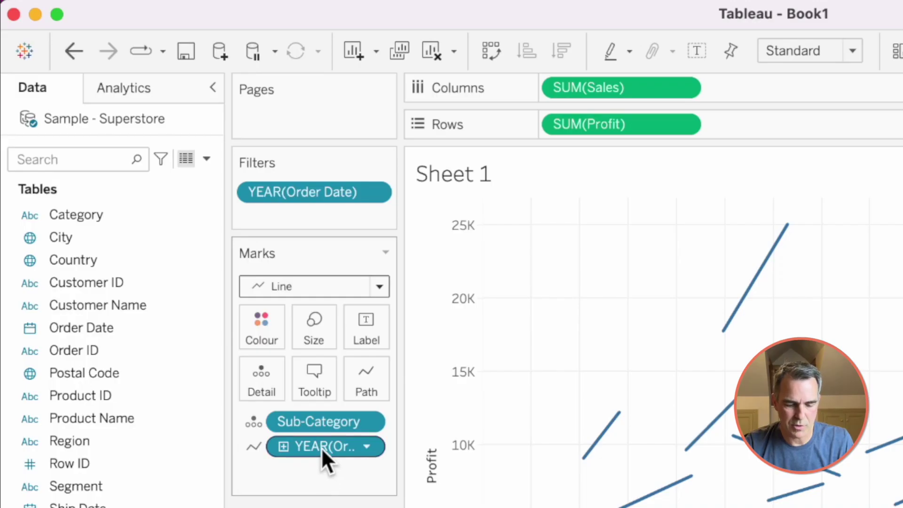
drag(321, 448, 311, 338)
Step: Drag the Size slider to the right to thicken the comet lines
click(315, 327)
drag(349, 380, 399, 380)
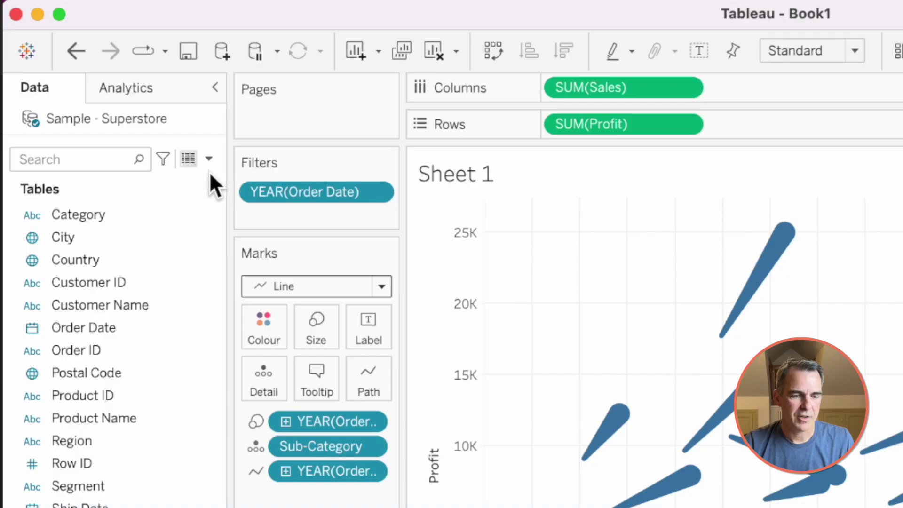
Step: Create a calculated field named Sales Change beginning with a FIXED [Sub-Category] expression
click(209, 158)
click(193, 178)
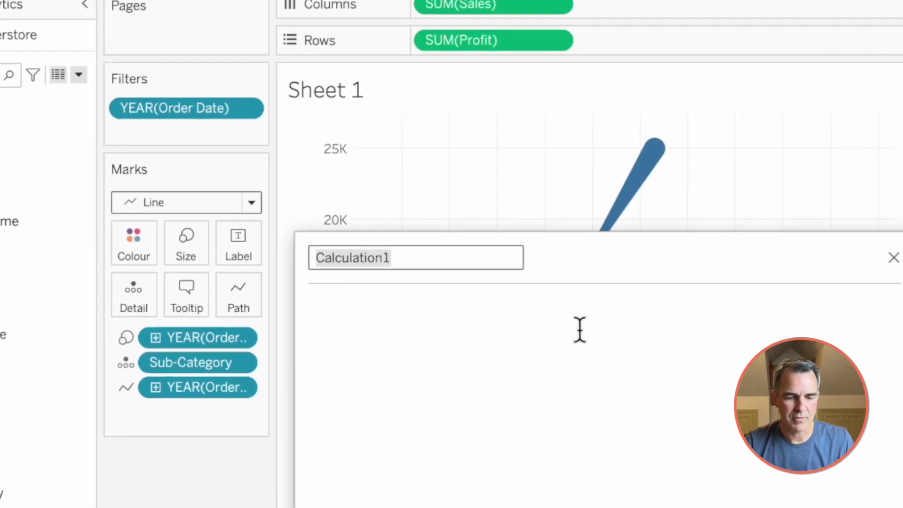
text(Sales Change)
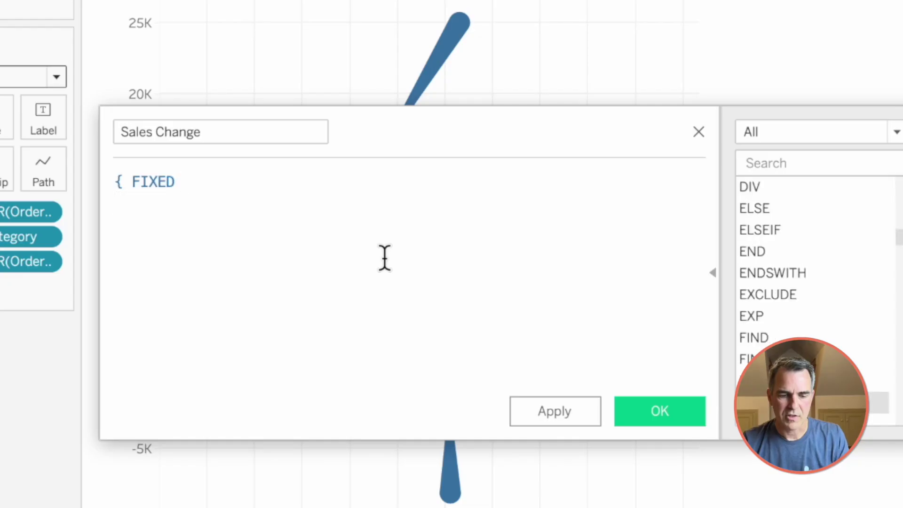
text(sub)
key(Return)
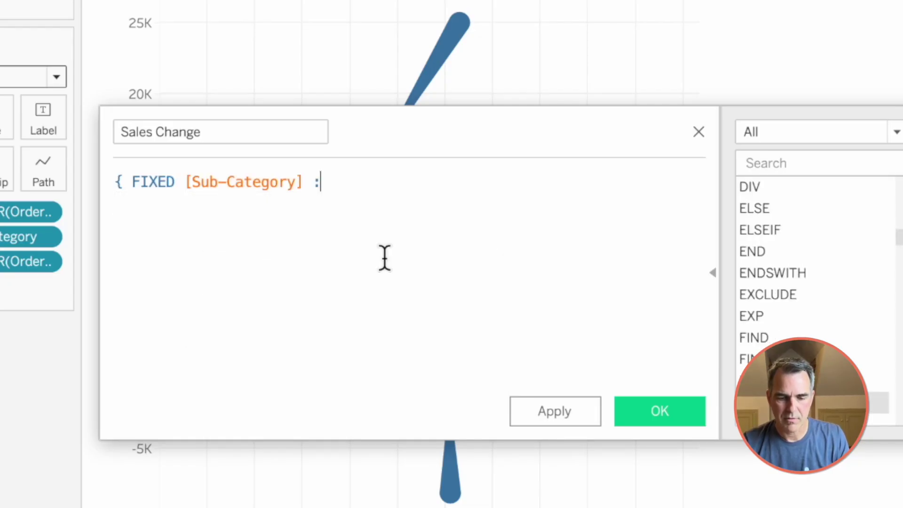
text(:)
key(Return)
Step: Enter the 2022 sales sum: SUM(IF YEAR([Order Date])=2022 THEN [Sales] END)
text(SUM)
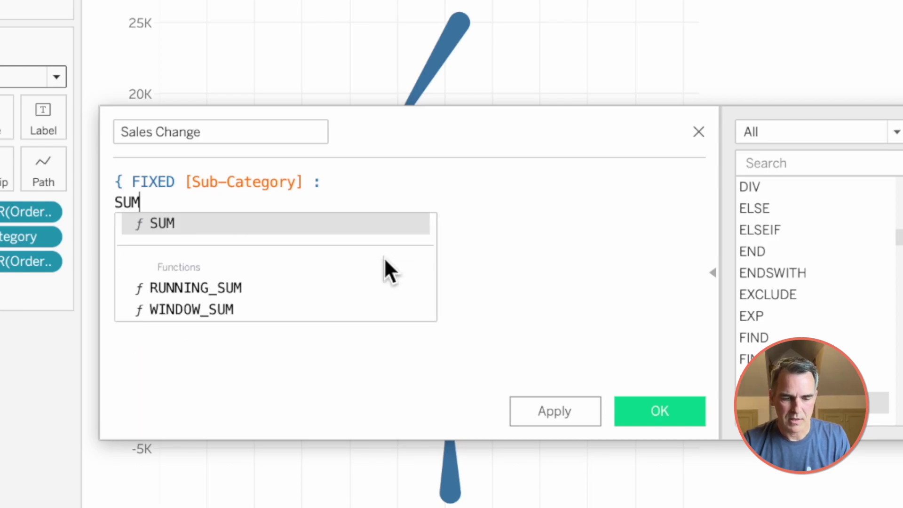
text(( IF year)
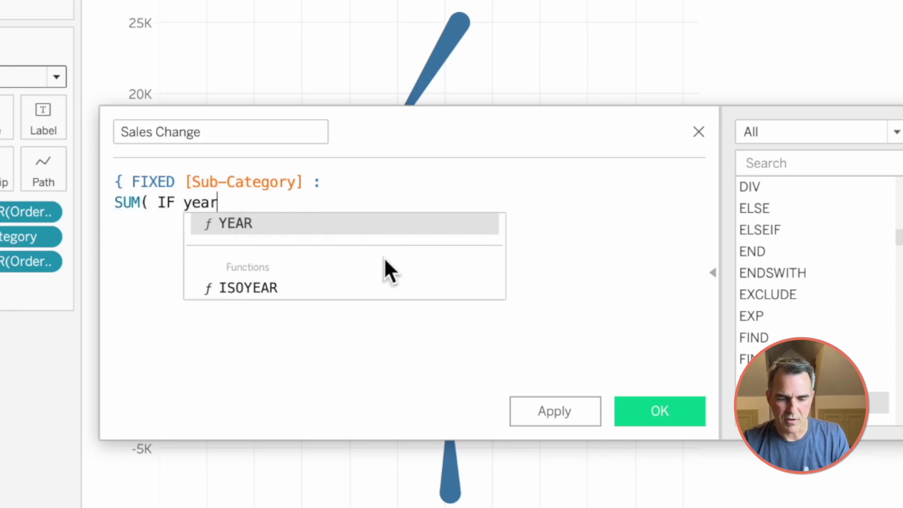
key(Return)
text(ord)
key(Return)
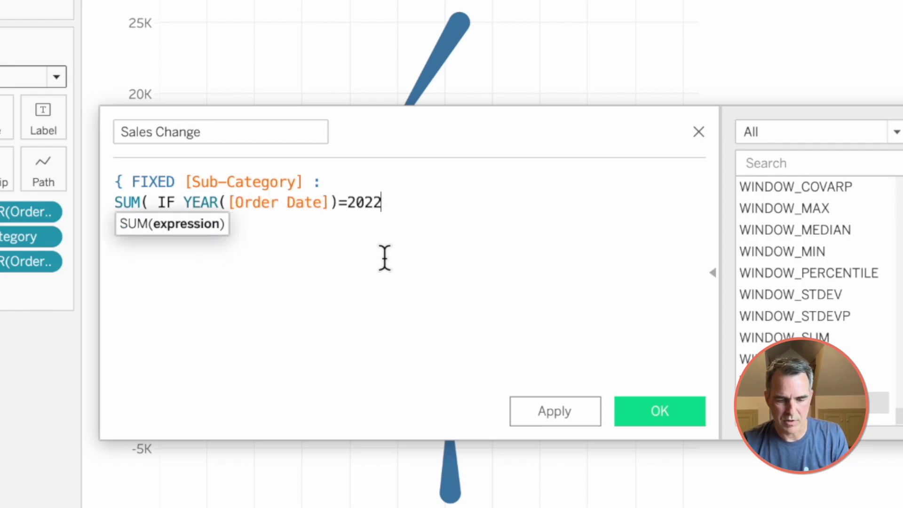
text(=2022 THEN sal)
key(Return)
text(END)
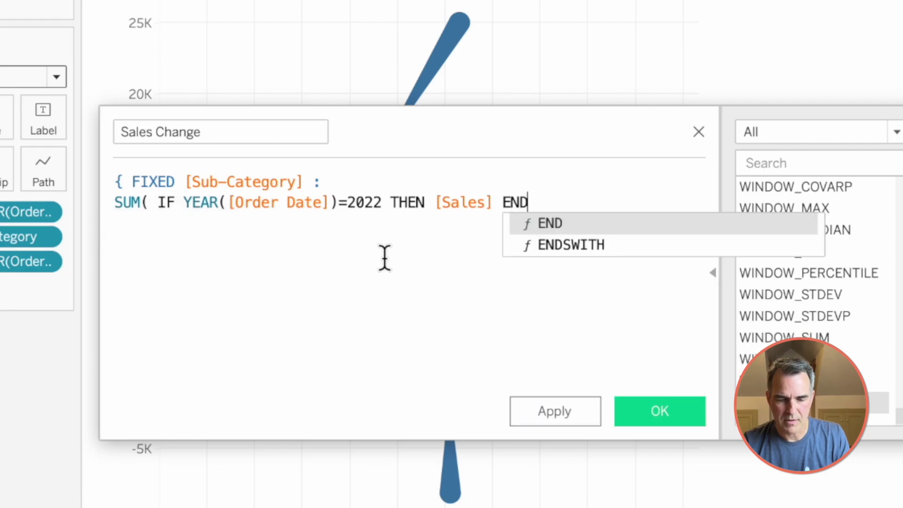
text( ))
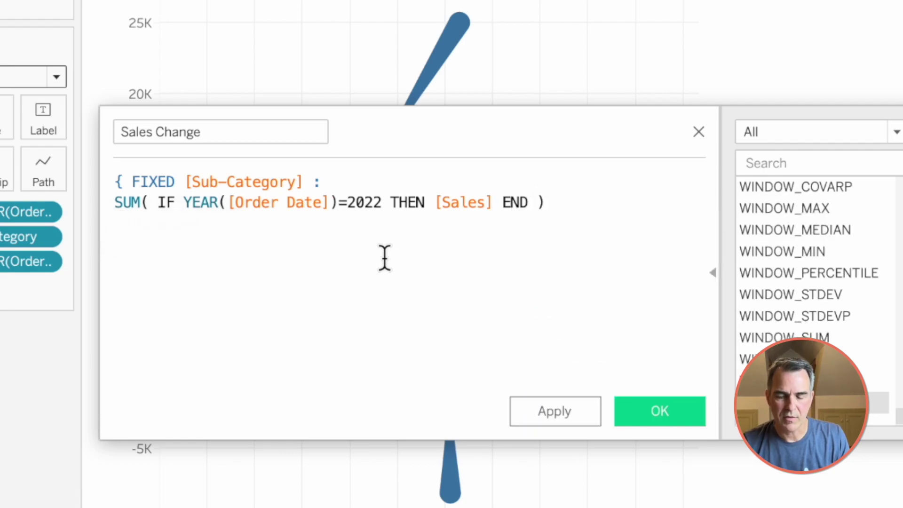
text( })
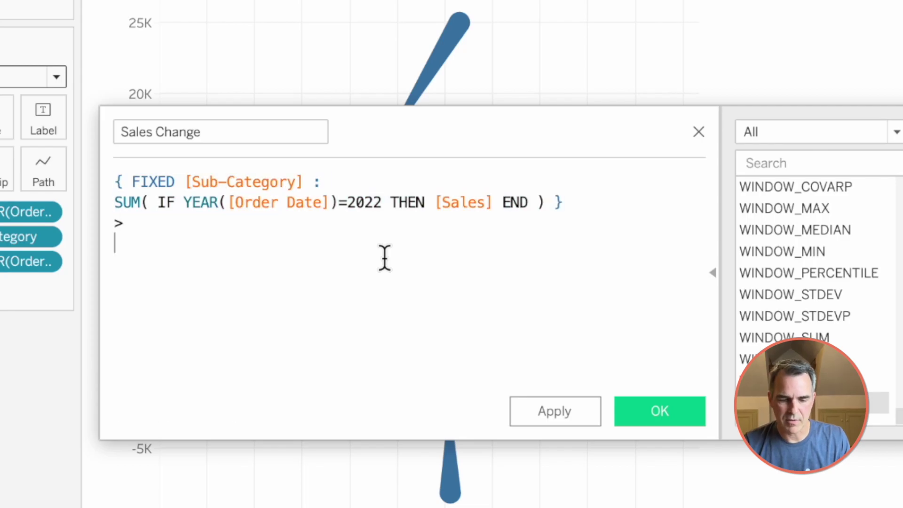
Step: Paste a copy of the sales expression, change its year to 2021, and save the calculation
text({ FIXED [Sub-Category] : SUM( IF YEAR([Order Date])=2022 THEN [Sales] END ) })
click(365, 265)
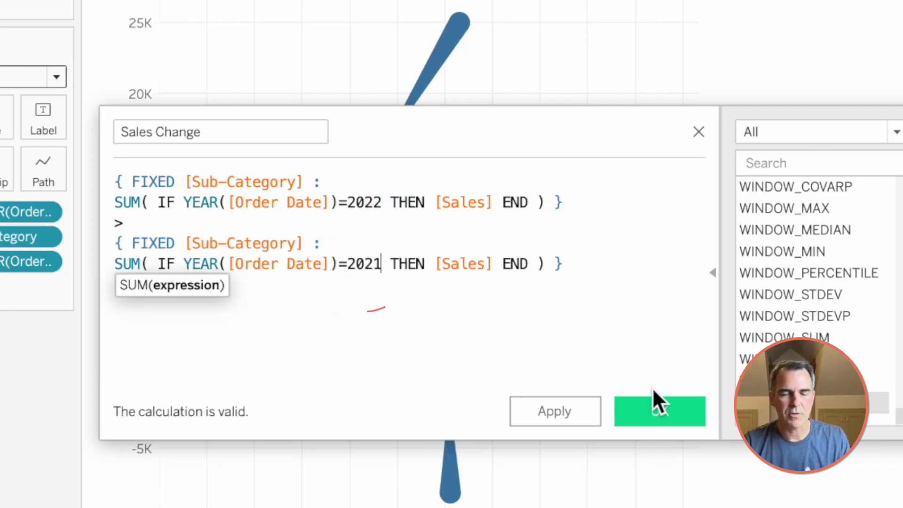
click(666, 412)
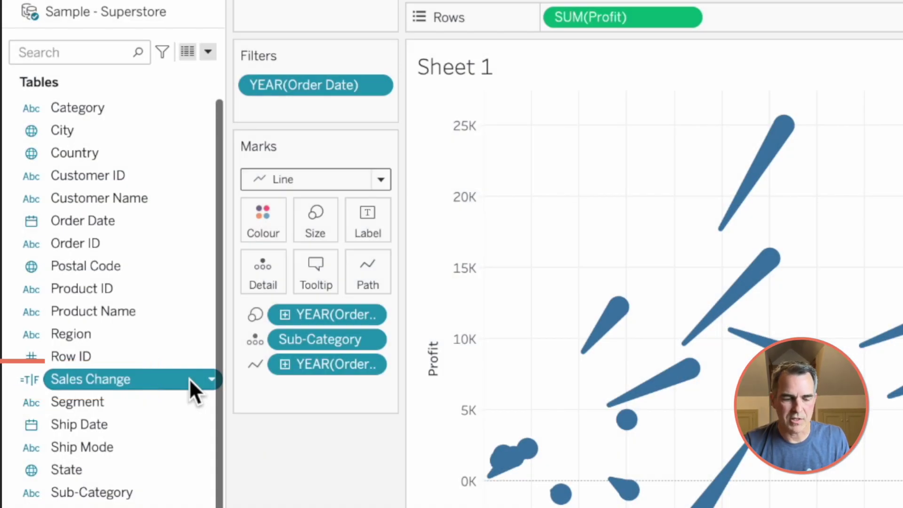
Step: Colour the comets by Sales Change, then highlight the False and True groups in the legend
drag(189, 379, 262, 217)
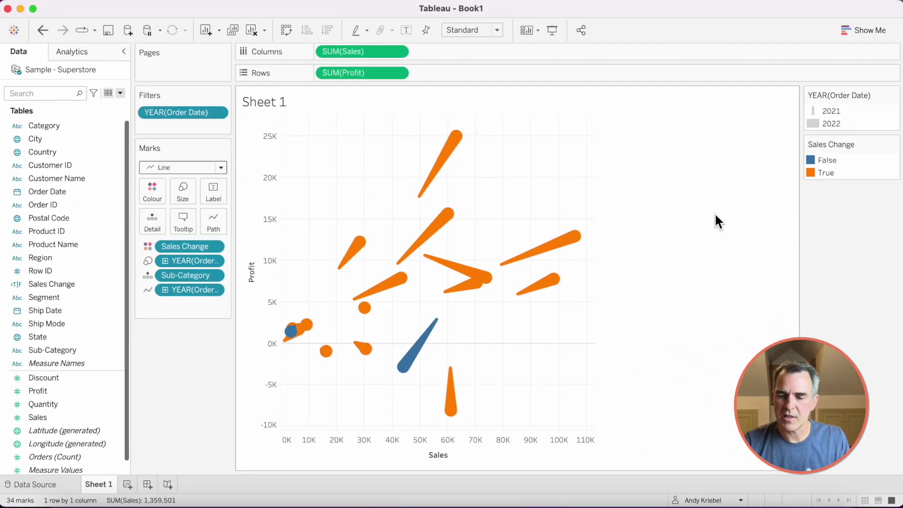
click(826, 161)
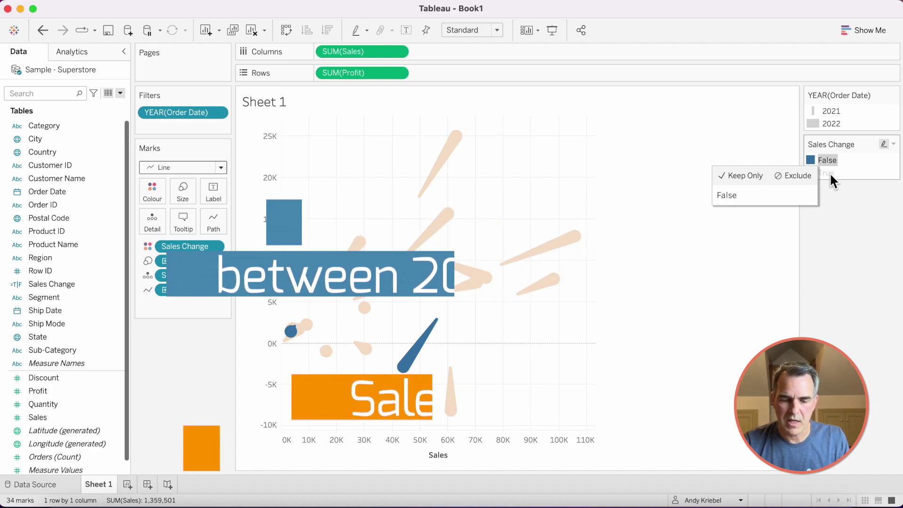
click(827, 173)
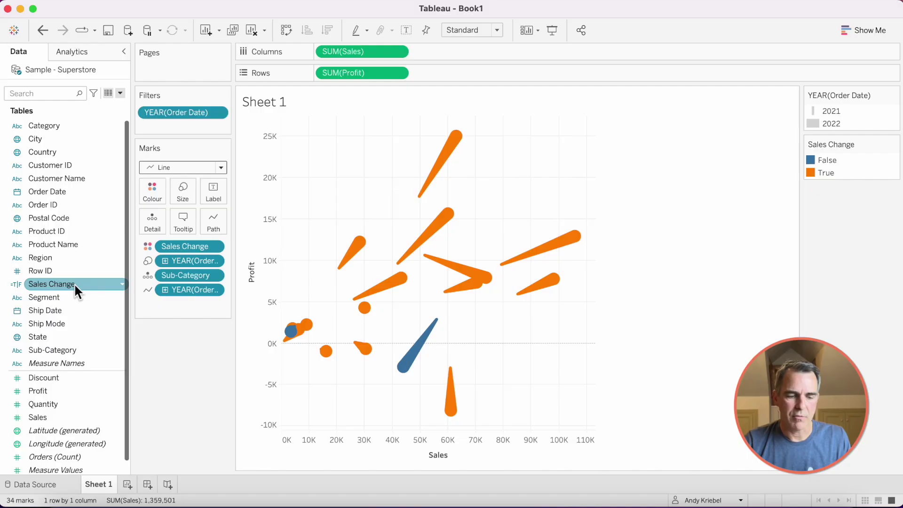
Step: Duplicate the Sales Change field and open the copy's calculation for editing
right_click(74, 283)
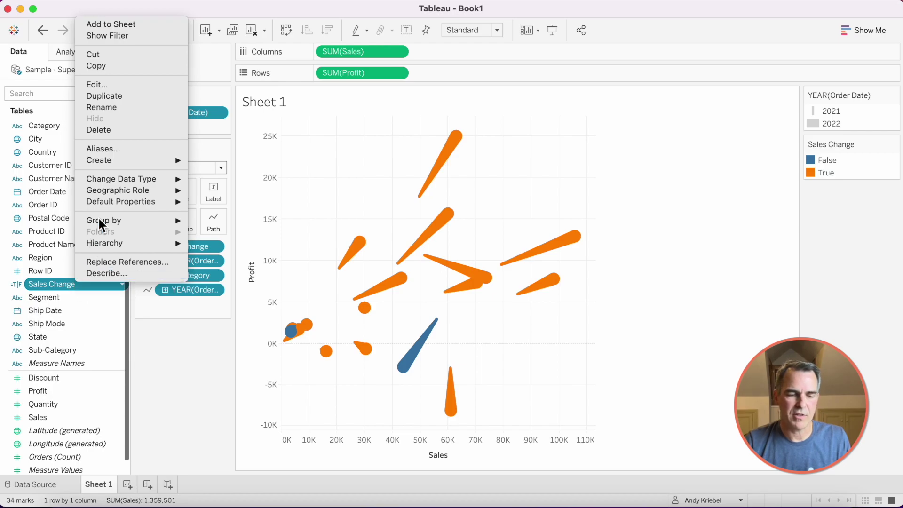
click(122, 95)
right_click(83, 295)
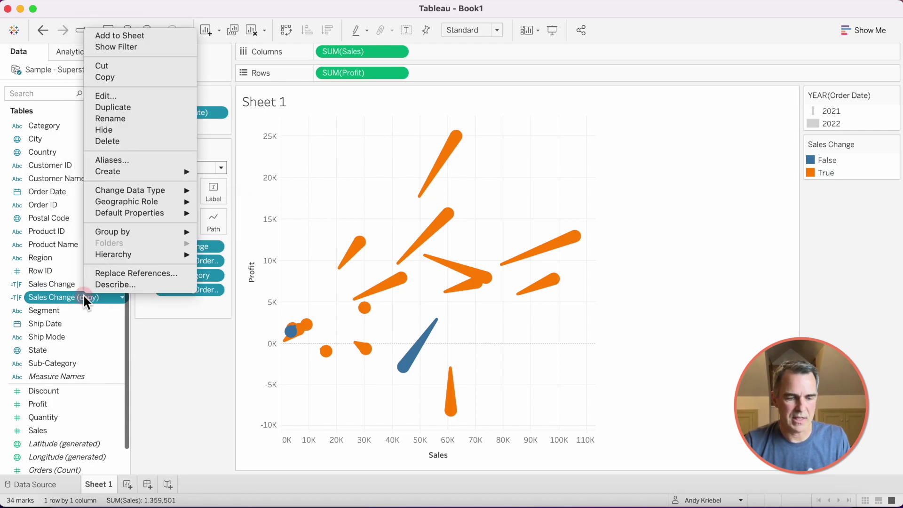
click(115, 96)
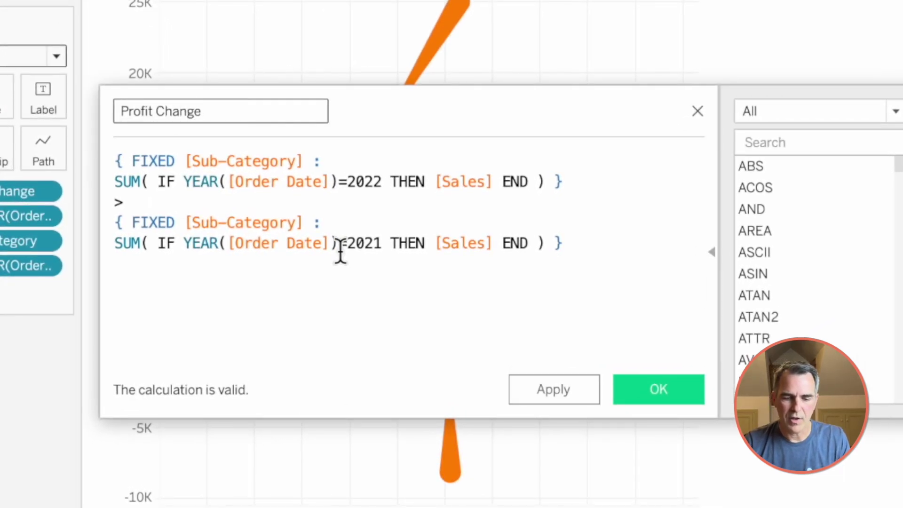
Step: Replace Sales with Profit in the 2022 and 2021 lines, save as Profit Change, and colour by it
double_click(468, 182)
text(pro)
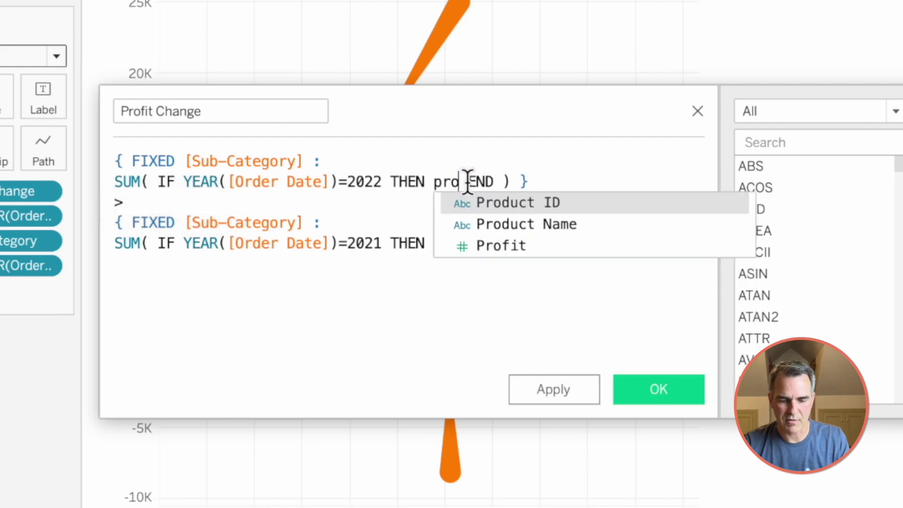
click(490, 237)
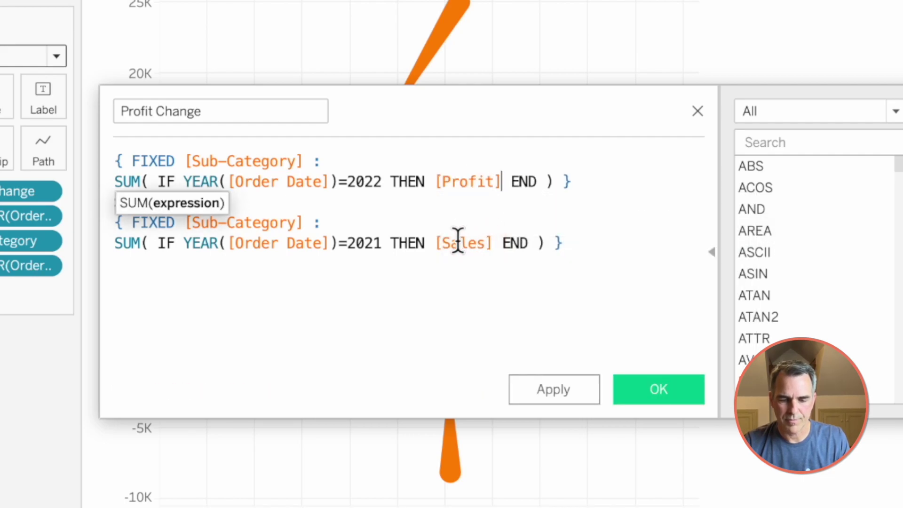
click(453, 245)
text(prof)
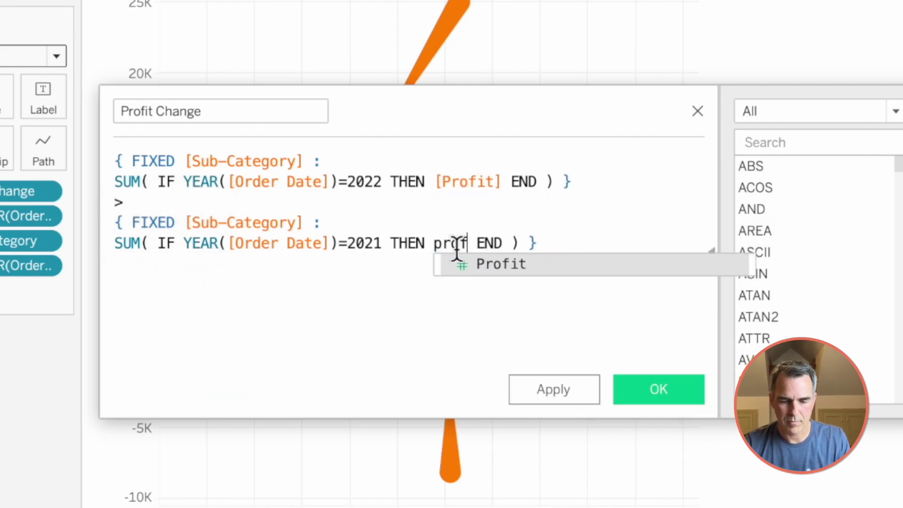
click(489, 258)
click(659, 388)
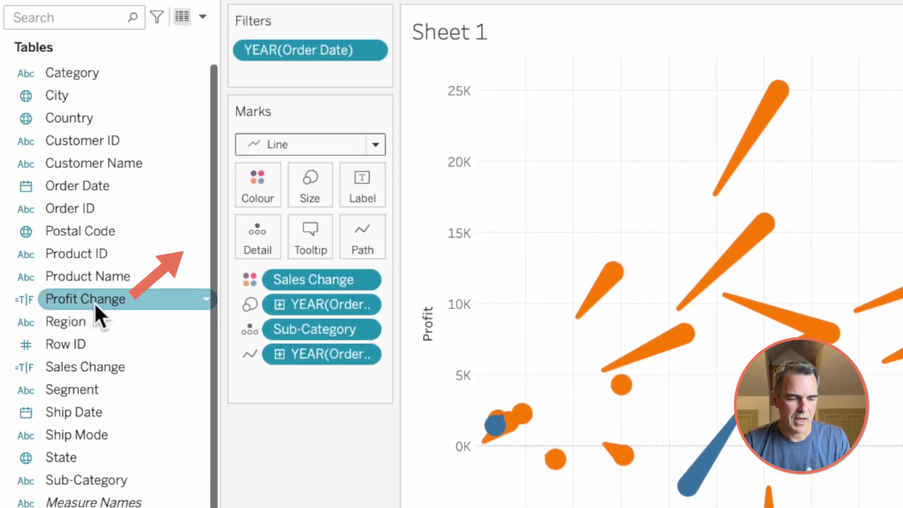
drag(95, 304, 257, 184)
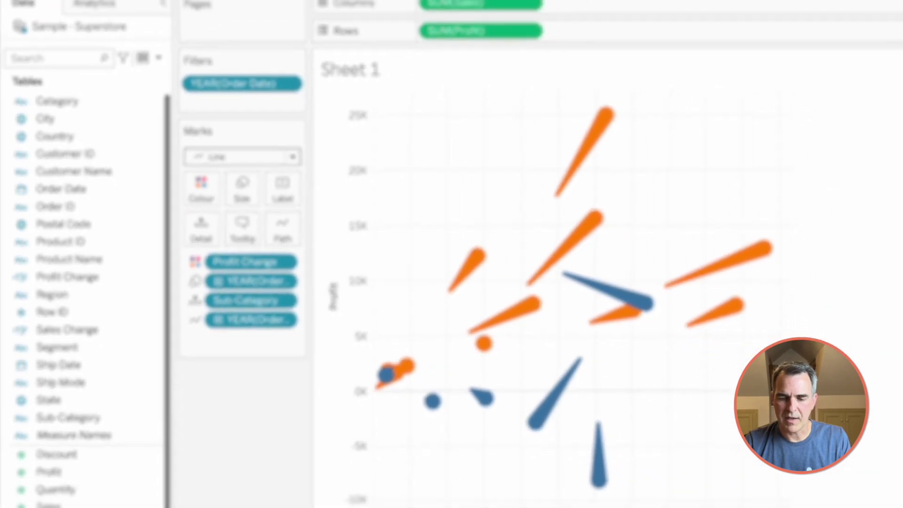
click(829, 160)
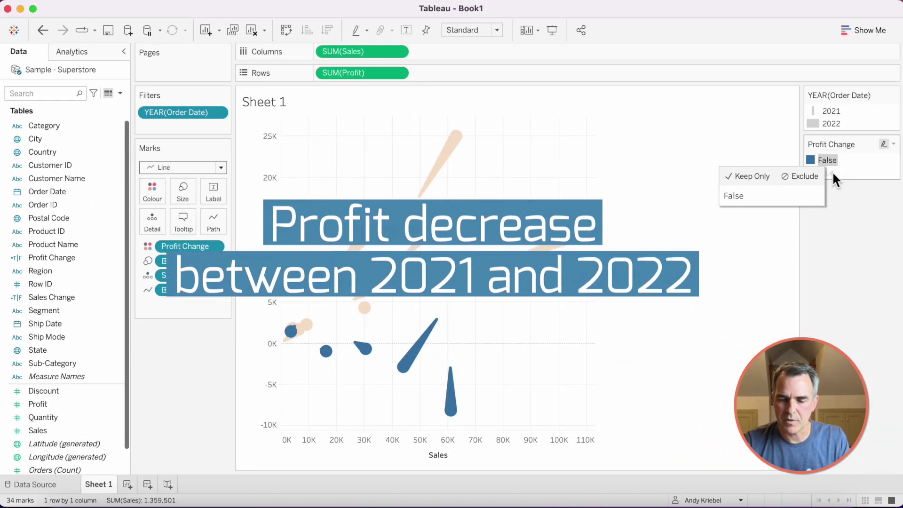
click(831, 171)
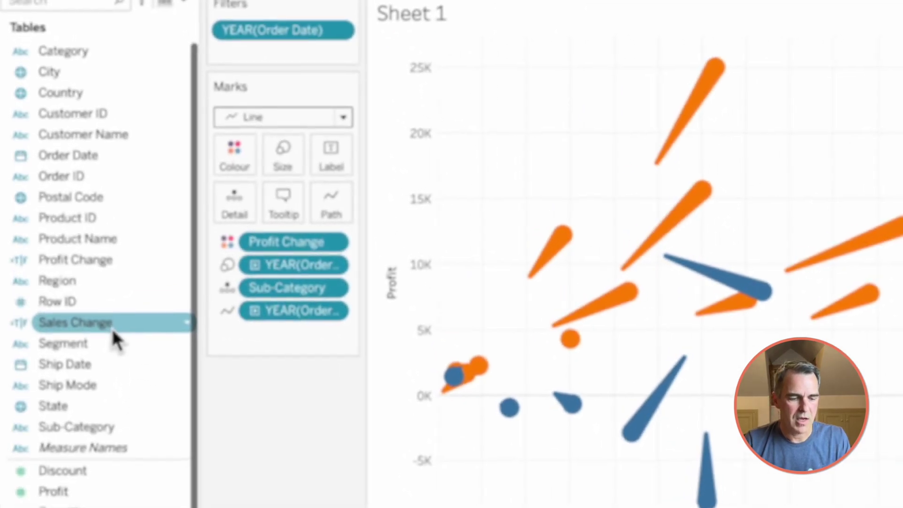
click(47, 297)
Step: Create a combined field from Sales Change and Profit Change and put it on Colour
ctrl+click(125, 261)
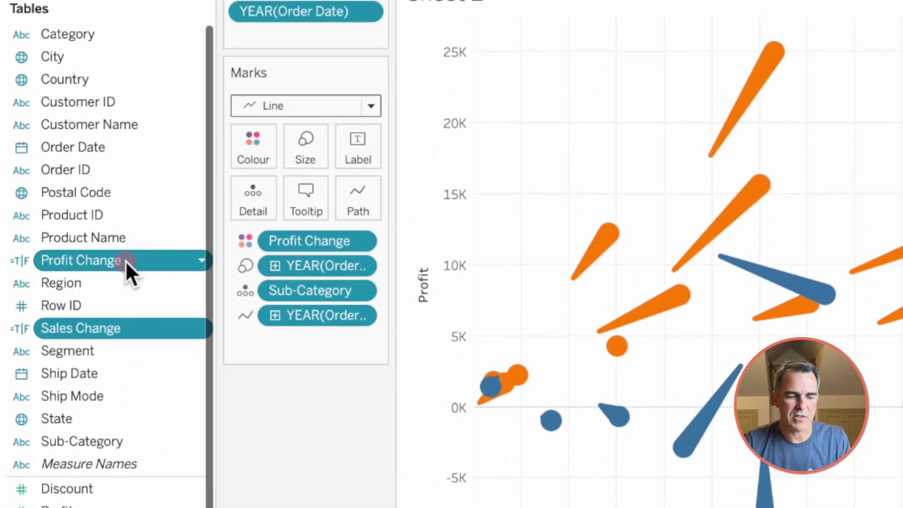
right_click(125, 260)
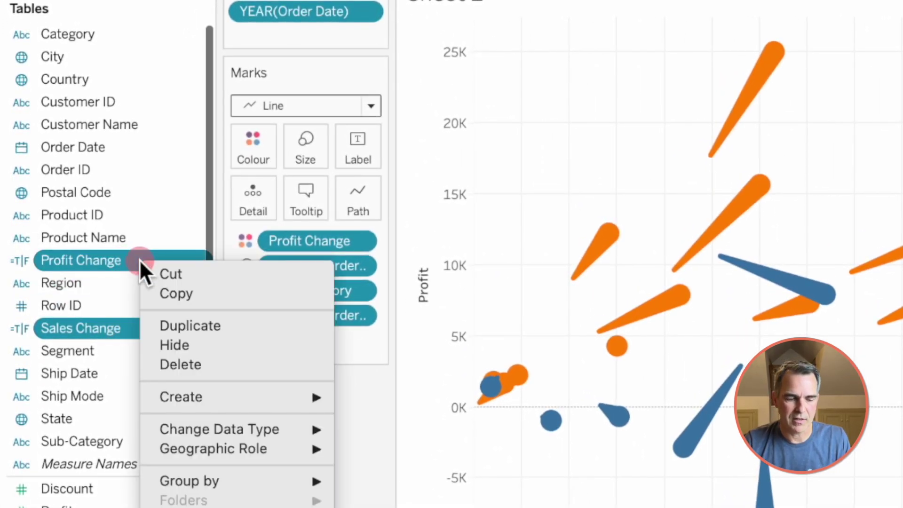
mouse_move(278, 400)
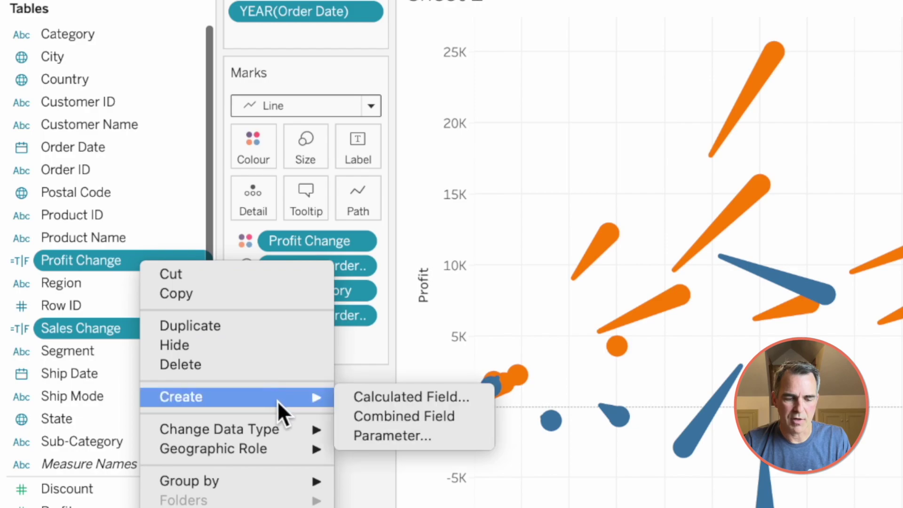
click(429, 412)
drag(88, 351, 248, 144)
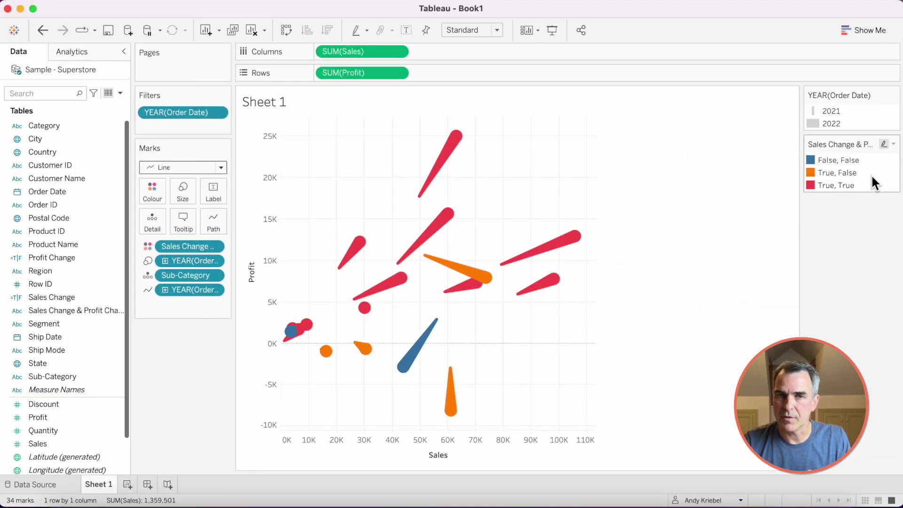
Step: Highlight the both-fell, both-rose, and sales-up-profit-down groups in the colour legend
click(834, 158)
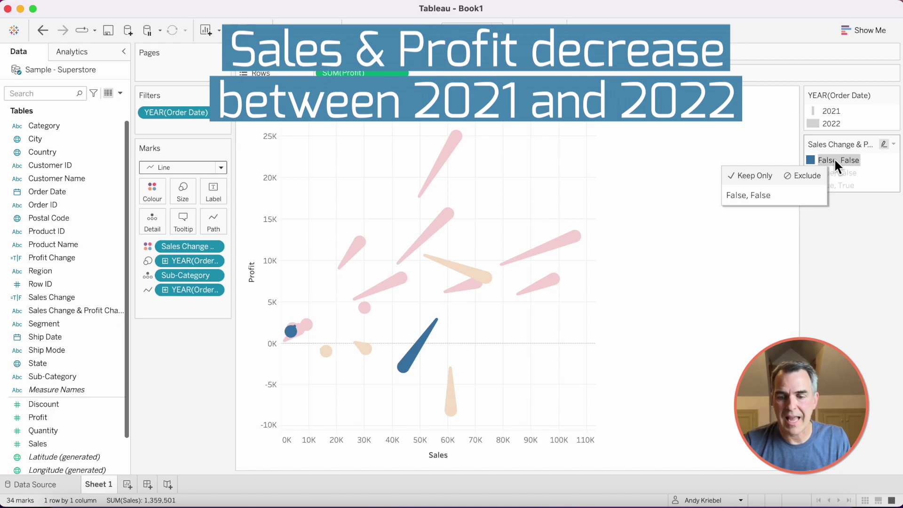
click(842, 185)
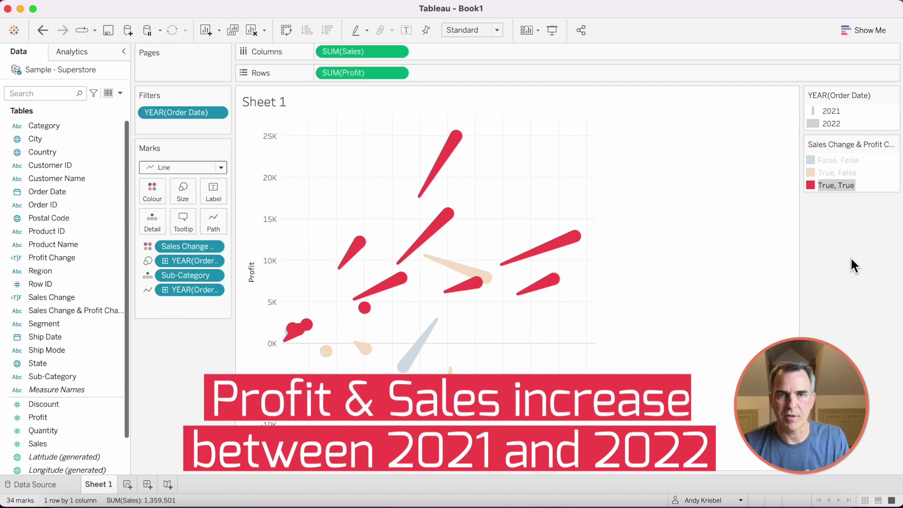
click(841, 173)
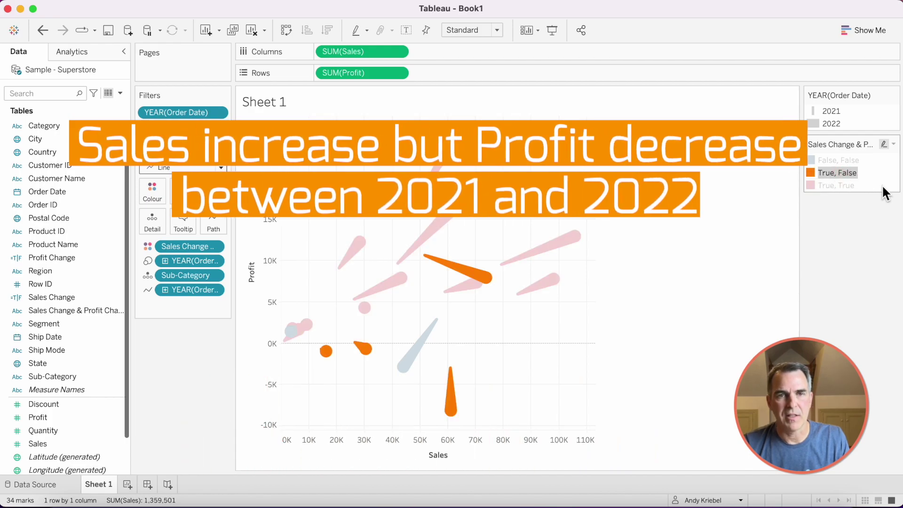